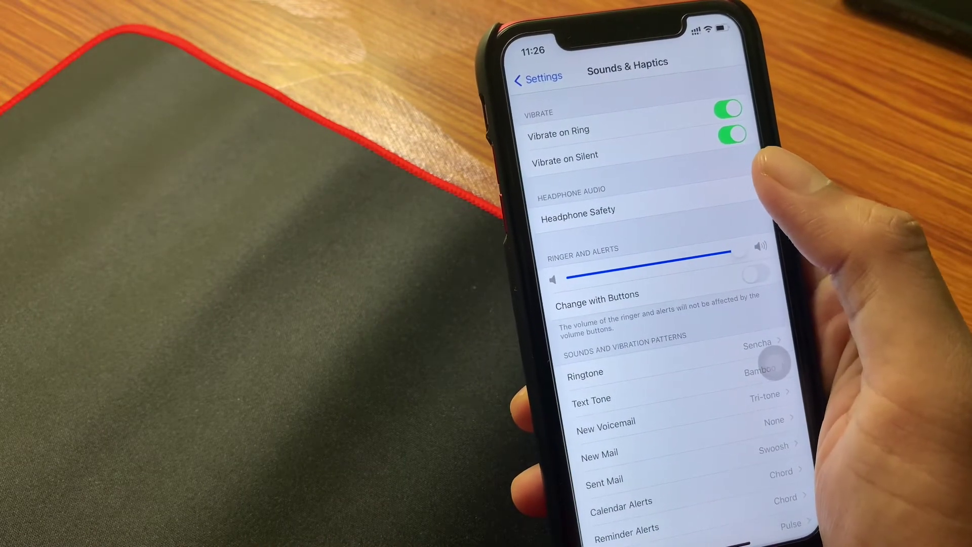
# View Headphone Safety, with headphone notifications and loud-sound reduction both off
pyautogui.click(683, 207)
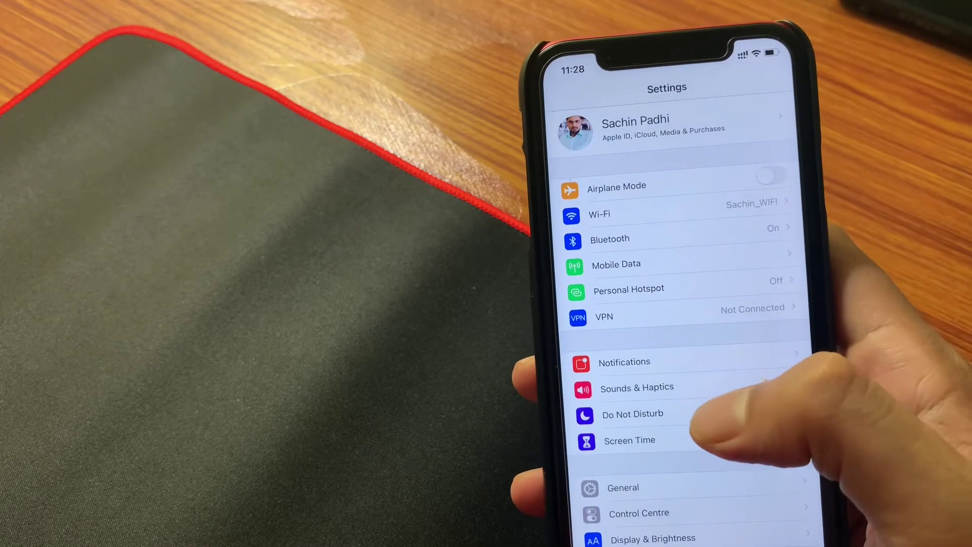
pyautogui.scroll(-3, 683, 425)
pyautogui.scroll(-5, 684, 426)
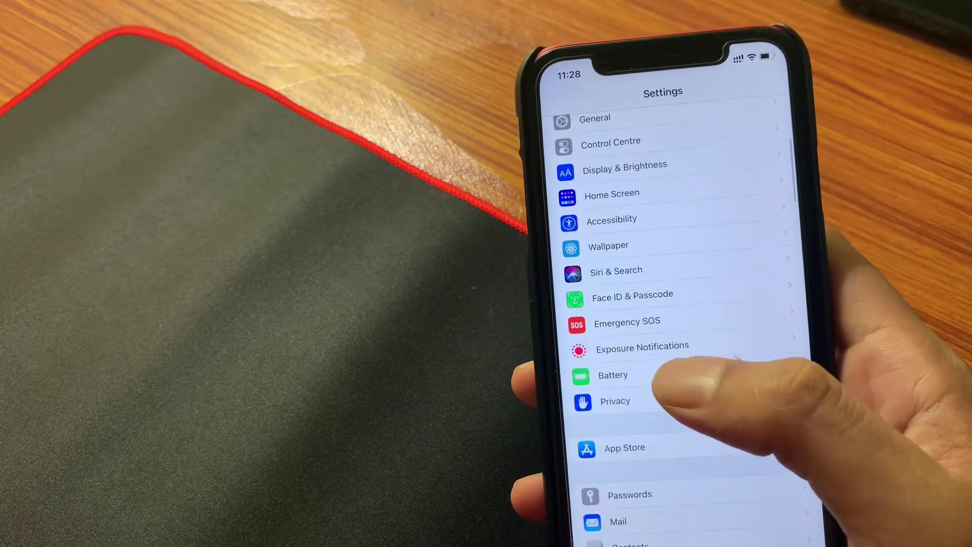
pyautogui.scroll(8, 683, 342)
pyautogui.click(668, 319)
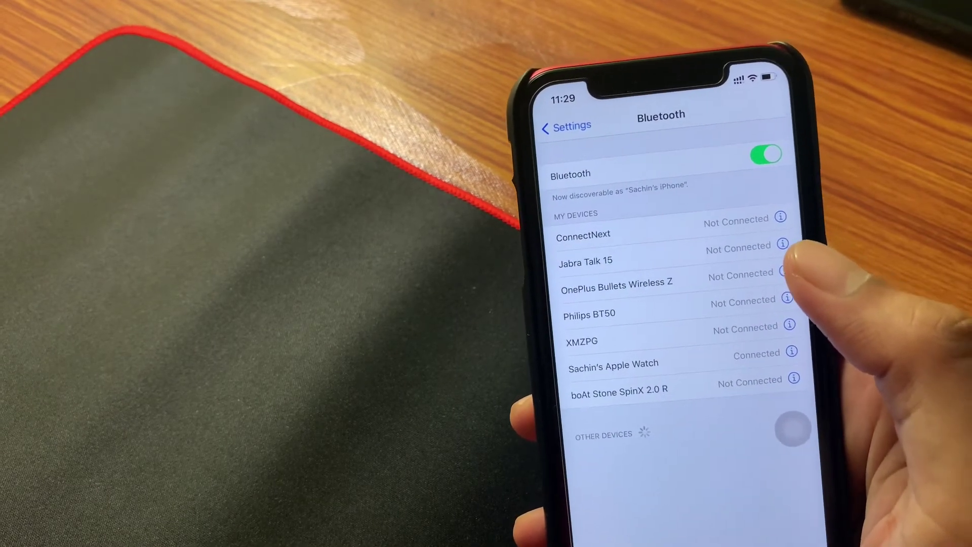
pyautogui.click(786, 254)
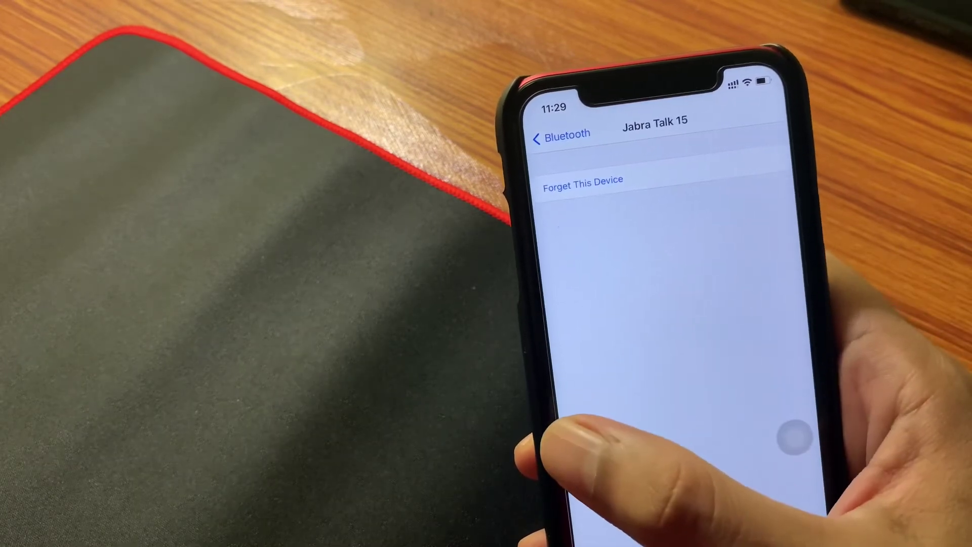
pyautogui.moveTo(531, 456); pyautogui.dragTo(721, 456)
pyautogui.moveTo(531, 456); pyautogui.dragTo(684, 448)
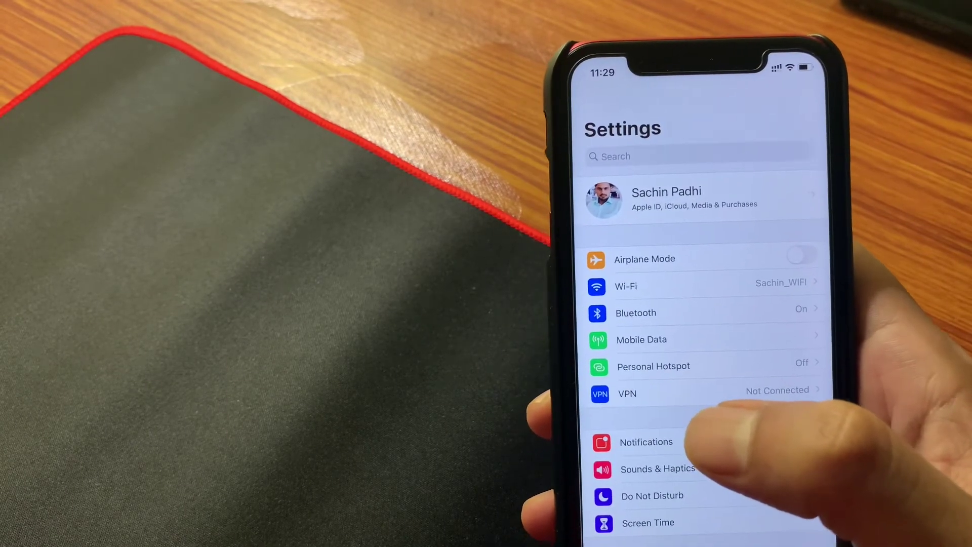
pyautogui.moveTo(729, 456)
pyautogui.mouseDown()
pyautogui.moveTo(729, 403)
pyautogui.moveTo(759, 350)
pyautogui.mouseUp()
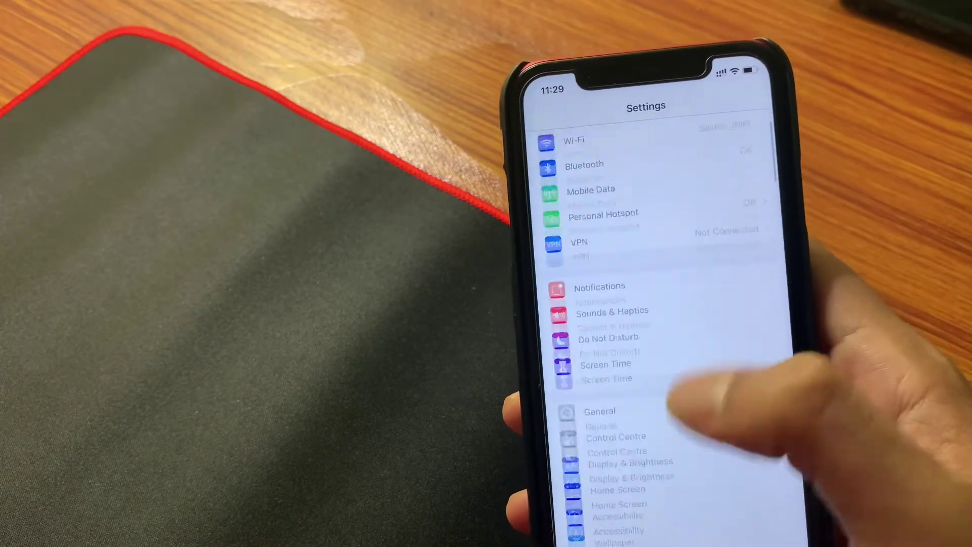
pyautogui.scroll(-3, 645, 380)
# Check the Battery settings and the Battery Health details
pyautogui.click(600, 406)
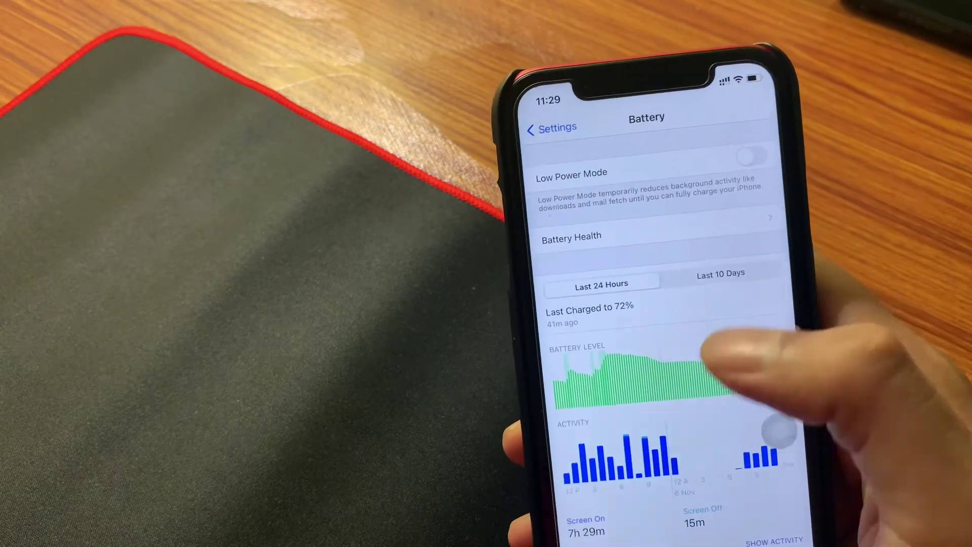
pyautogui.click(730, 241)
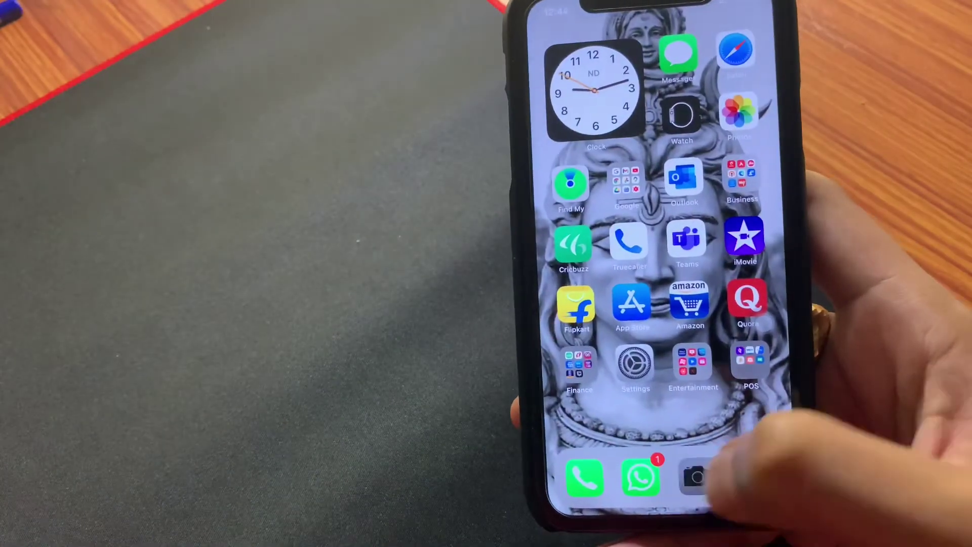
# Launch the Camera from the dock
pyautogui.click(694, 477)
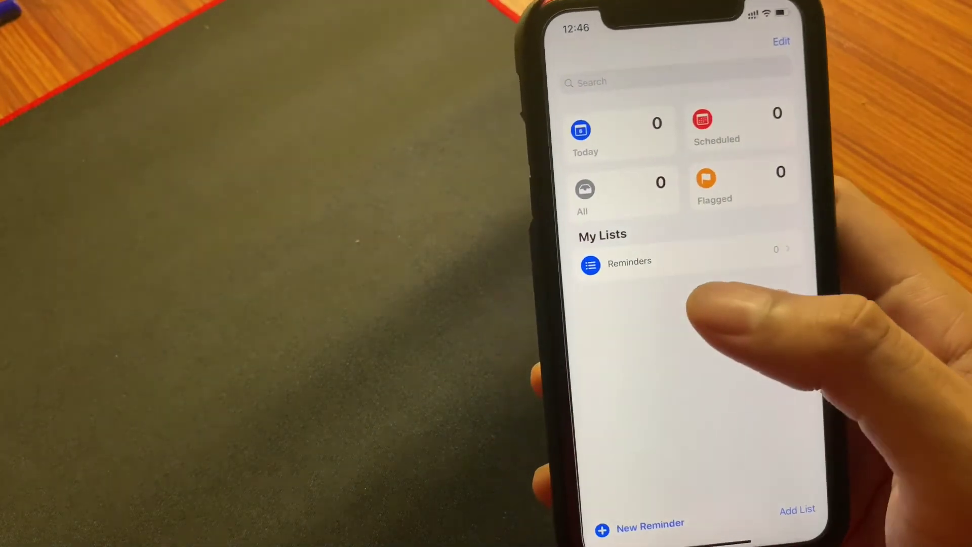
# Peek into the Reminders list, back to Lists, then close Reminders and glance at App Library
pyautogui.click(629, 262)
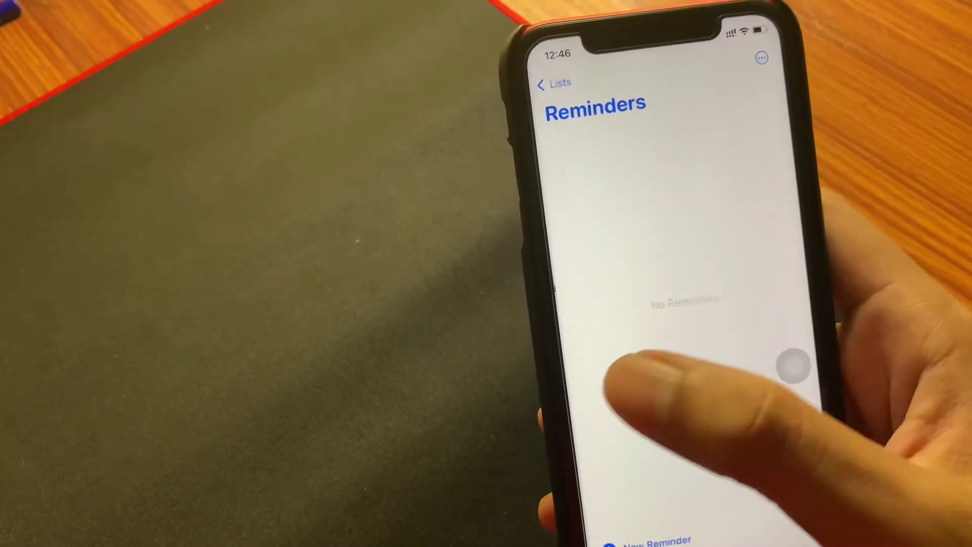
pyautogui.click(554, 83)
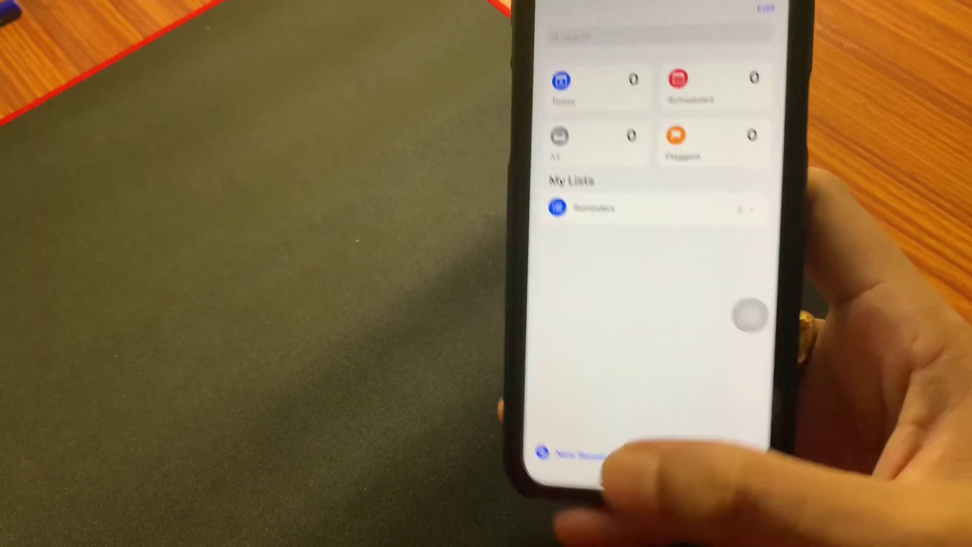
pyautogui.moveTo(679, 535); pyautogui.dragTo(680, 341)
pyautogui.moveTo(721, 380)
pyautogui.mouseDown()
pyautogui.moveTo(570, 380)
pyautogui.moveTo(721, 380)
pyautogui.mouseUp()
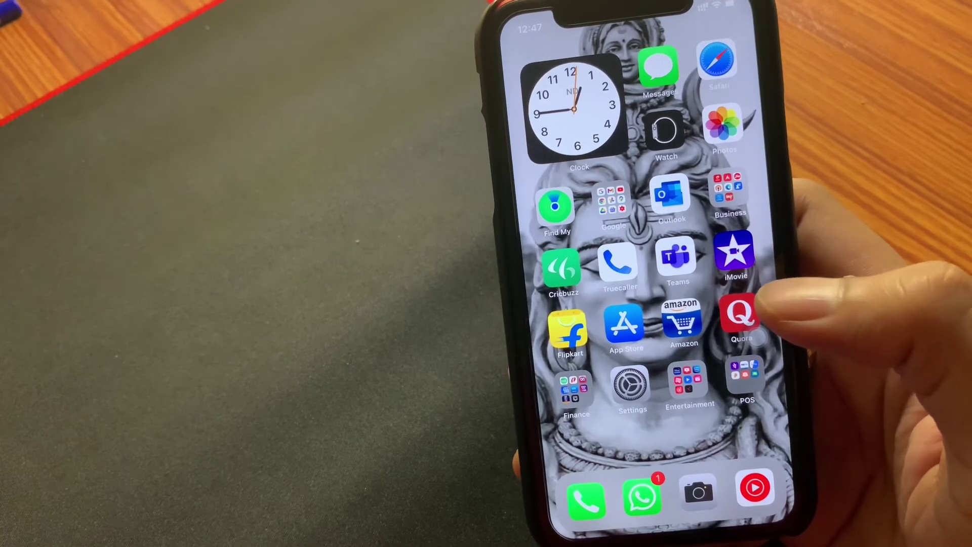
pyautogui.moveTo(630, 380); pyautogui.dragTo(744, 365)
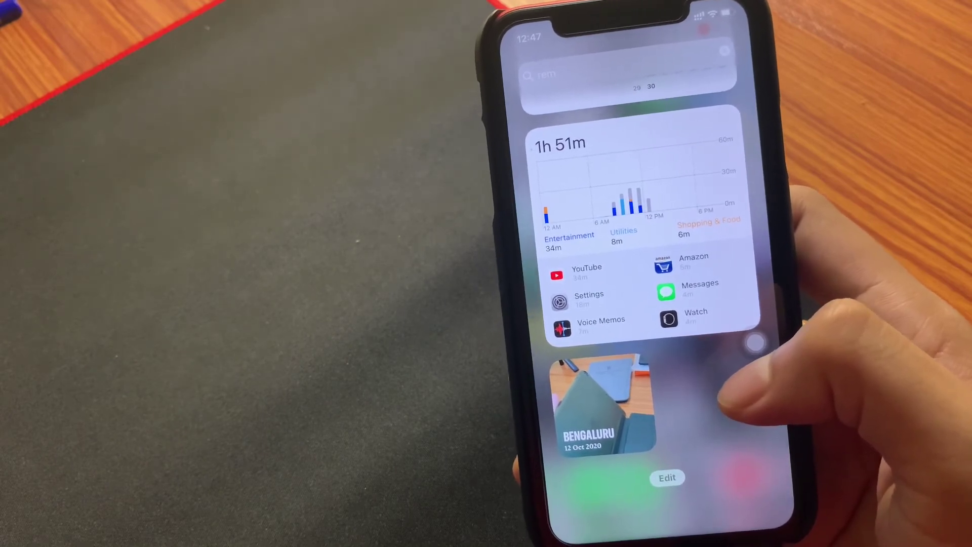
pyautogui.moveTo(744, 394); pyautogui.dragTo(623, 394)
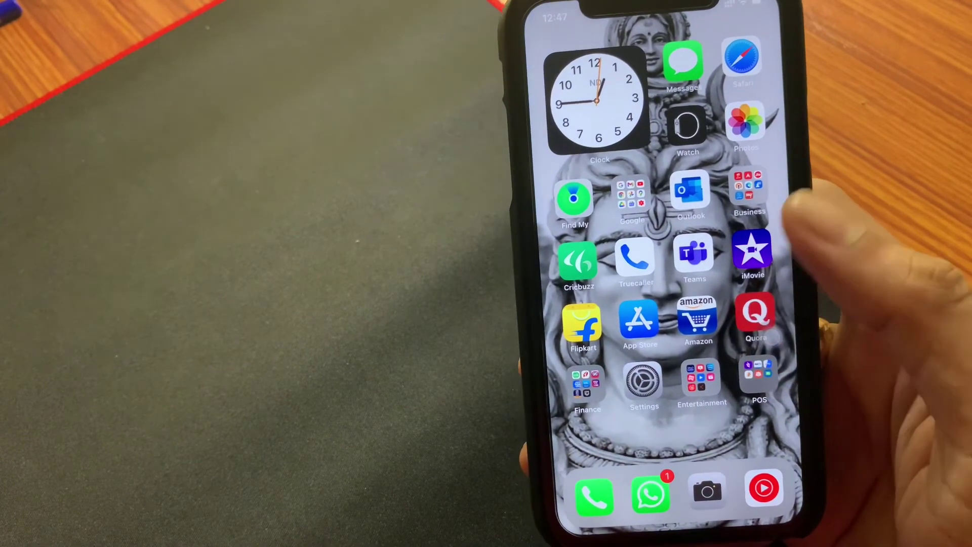
# Browse the App Library and its alphabetical list of all apps, then dismiss it
pyautogui.moveTo(745, 364); pyautogui.dragTo(608, 364)
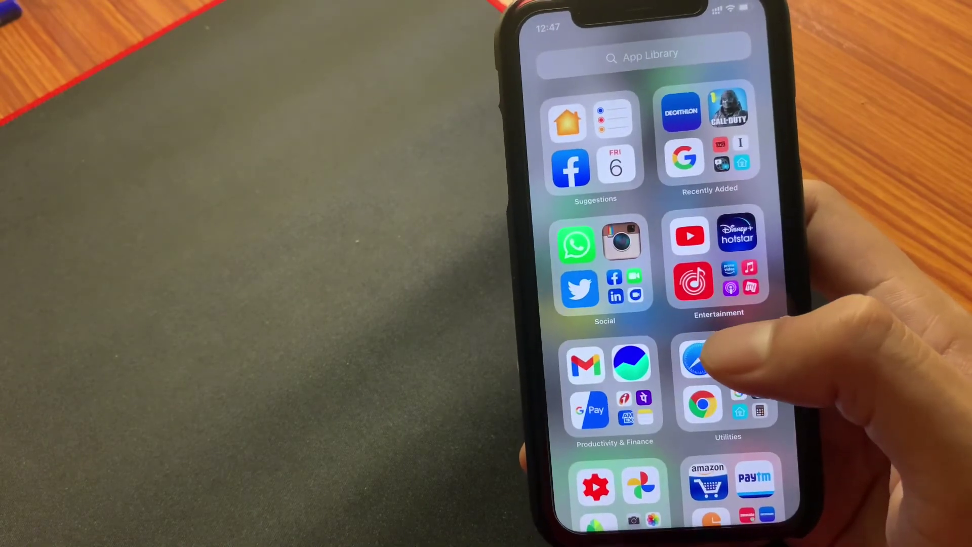
pyautogui.moveTo(706, 426); pyautogui.dragTo(706, 229)
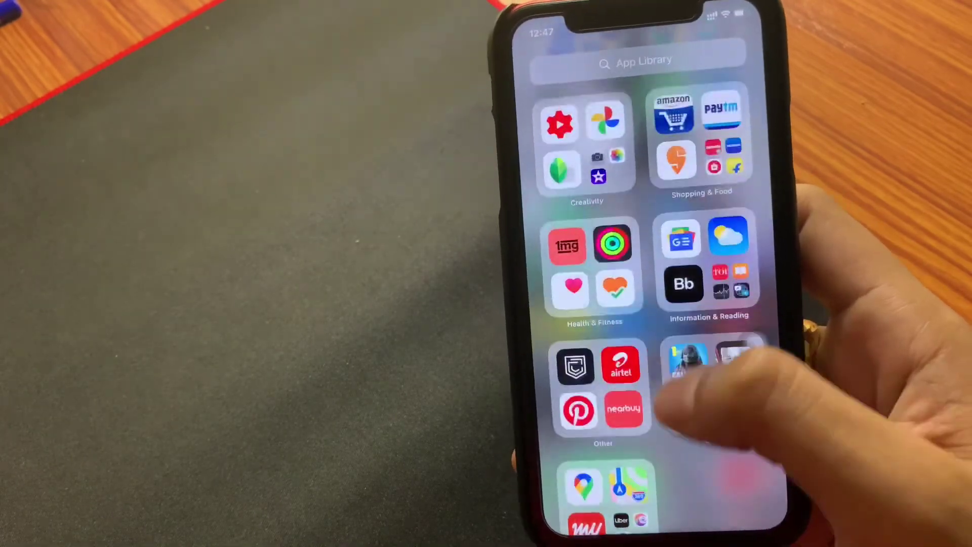
pyautogui.moveTo(706, 266); pyautogui.dragTo(706, 426)
pyautogui.click(634, 70)
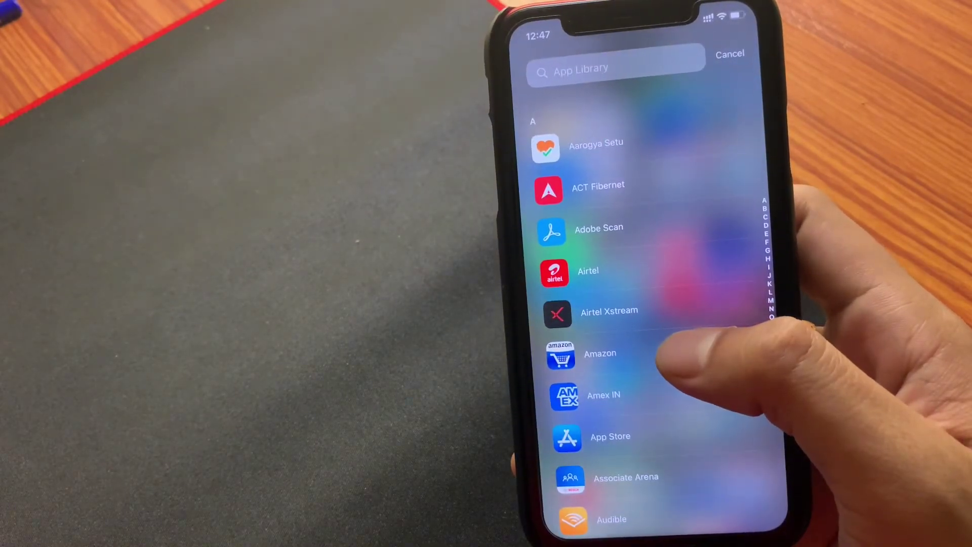
pyautogui.moveTo(684, 357)
pyautogui.mouseDown()
pyautogui.moveTo(683, 304)
pyautogui.moveTo(683, 379)
pyautogui.mouseUp()
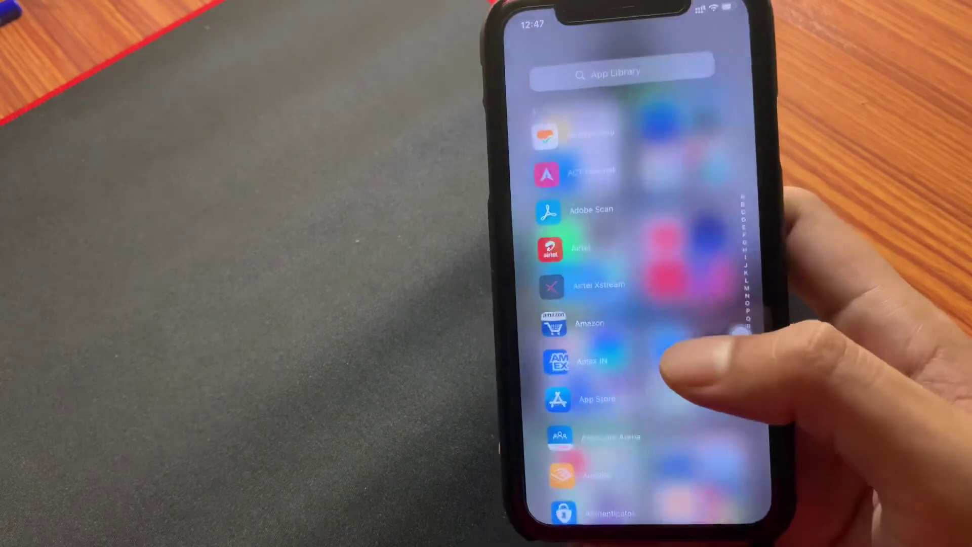
pyautogui.moveTo(683, 304); pyautogui.dragTo(684, 418)
# Go back to the home screen and bring up the Today View widgets
pyautogui.moveTo(570, 342); pyautogui.dragTo(721, 341)
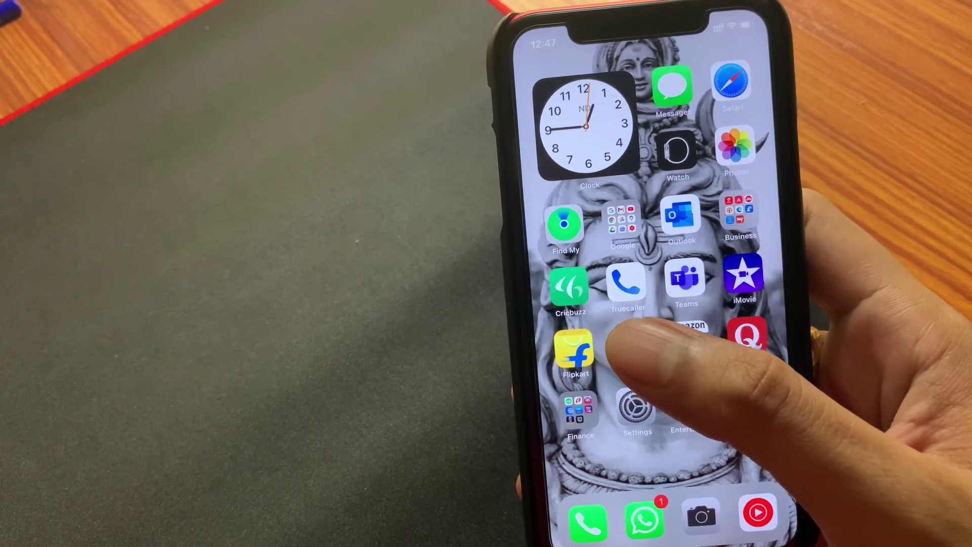
pyautogui.moveTo(546, 342)
pyautogui.mouseDown()
pyautogui.moveTo(722, 342)
pyautogui.moveTo(547, 341)
pyautogui.mouseUp()
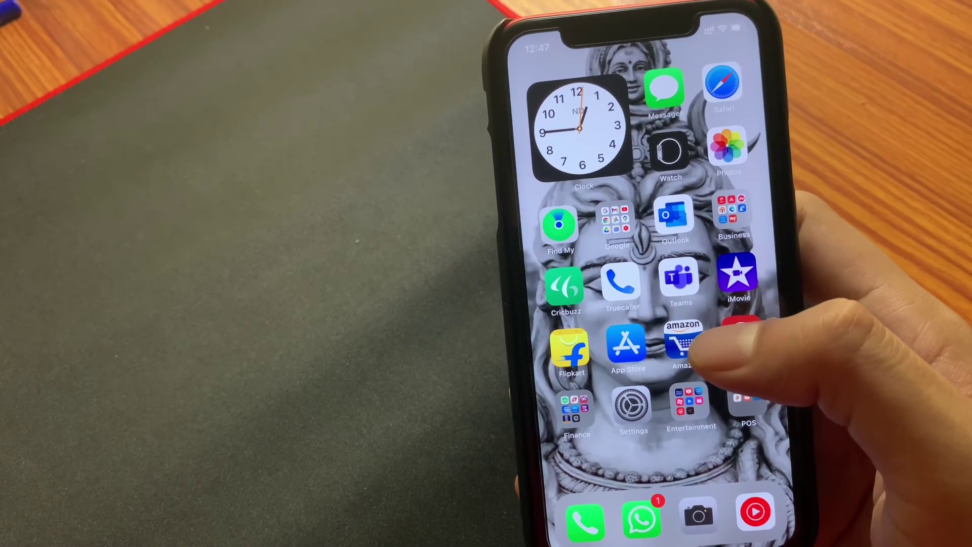
pyautogui.moveTo(683, 357); pyautogui.dragTo(767, 327)
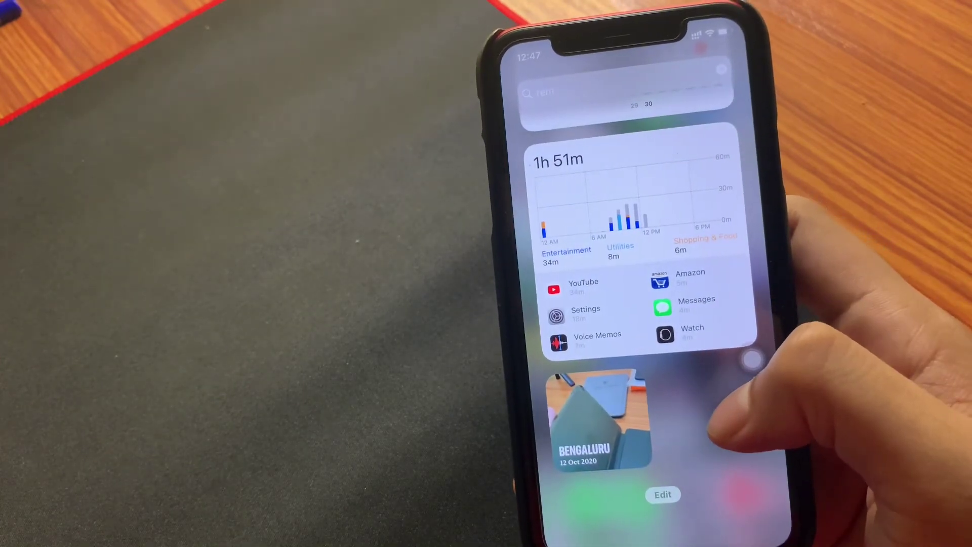